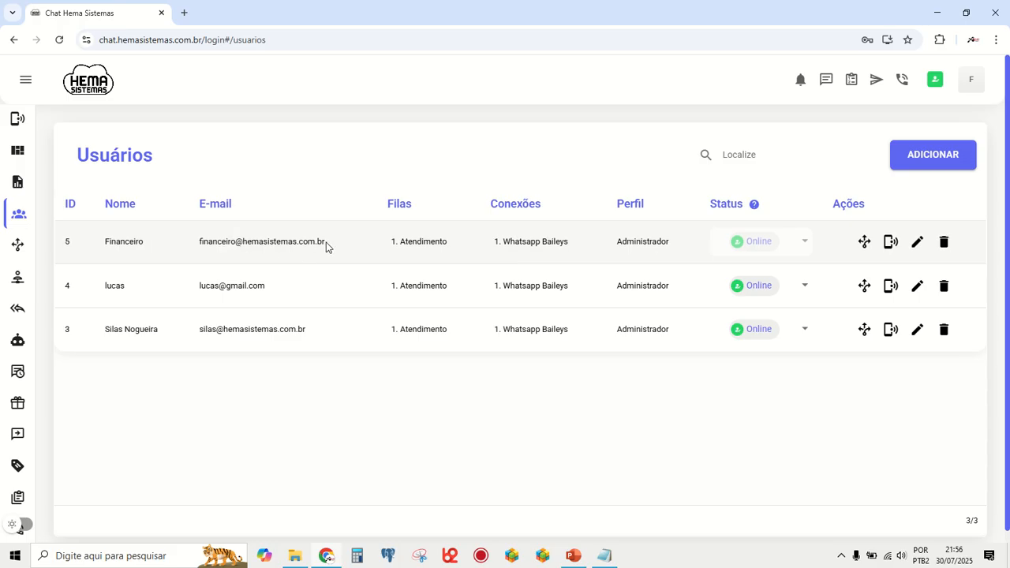
- Start adding a new user and enter the user's first name
{"action": "left_click_drag", "start_coordinate": [328, 247], "coordinate": [237, 246]}
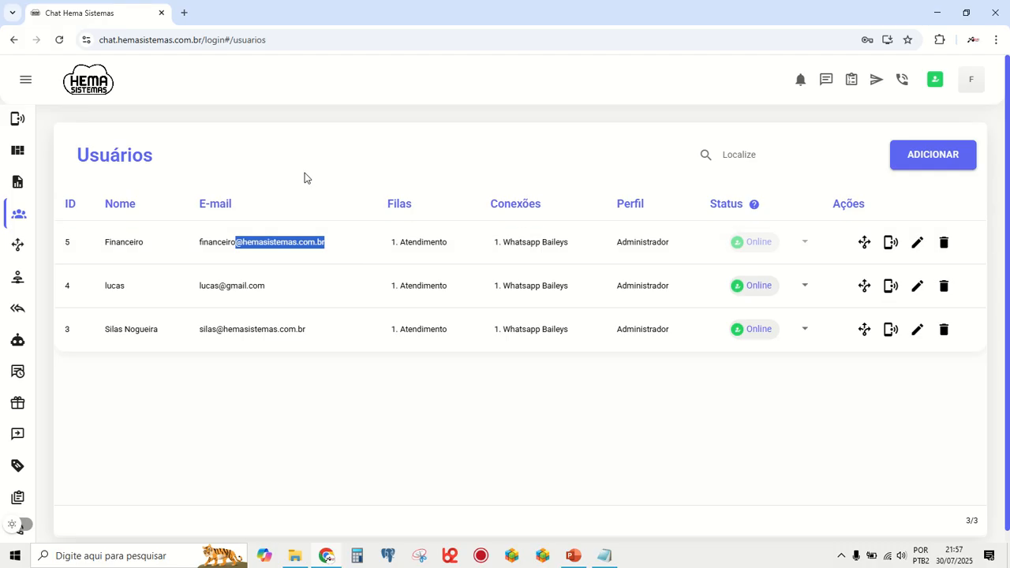
{"action": "left_click", "coordinate": [935, 156]}
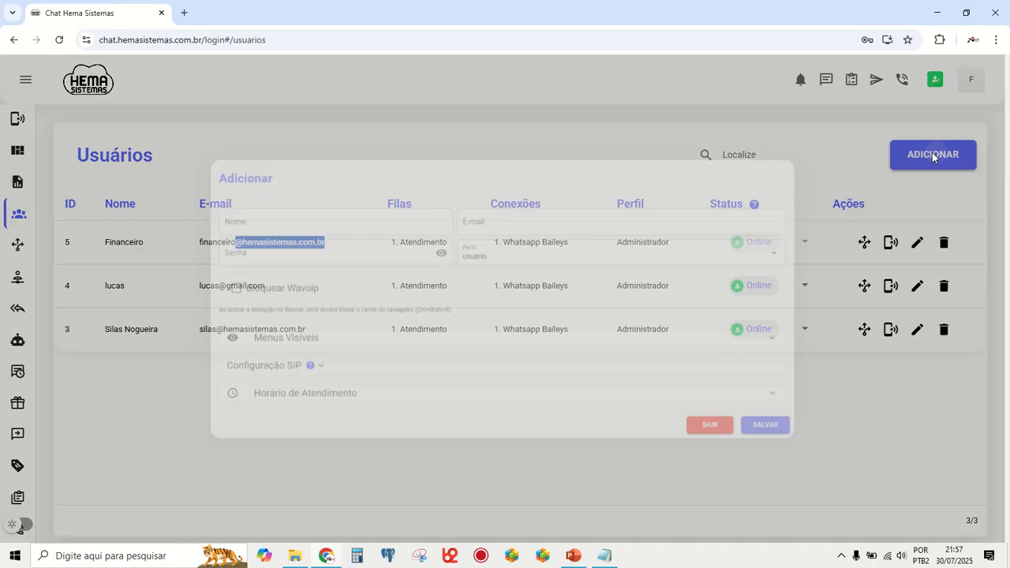
{"action": "left_click", "coordinate": [247, 211]}
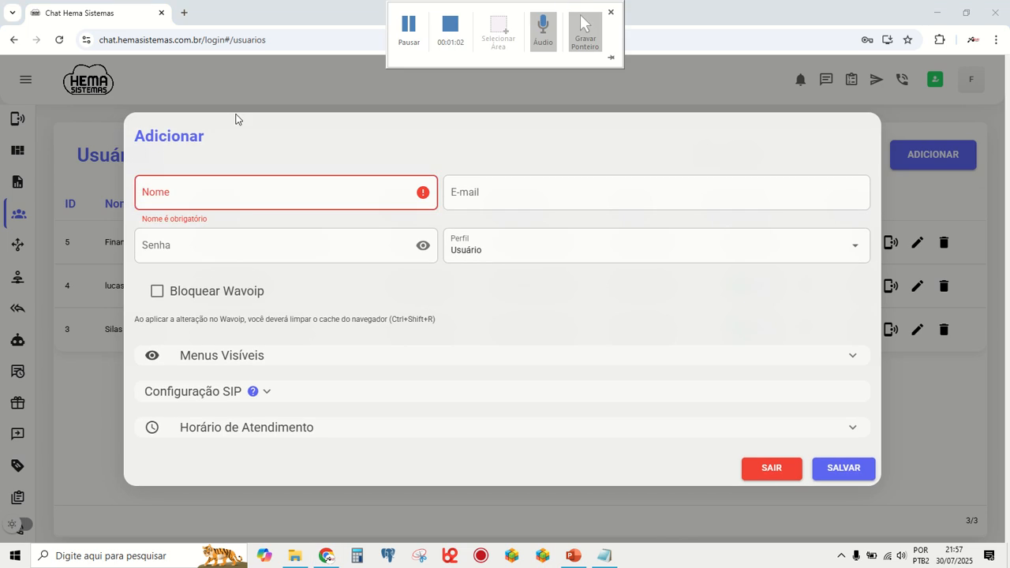
{"action": "left_click", "coordinate": [222, 194]}
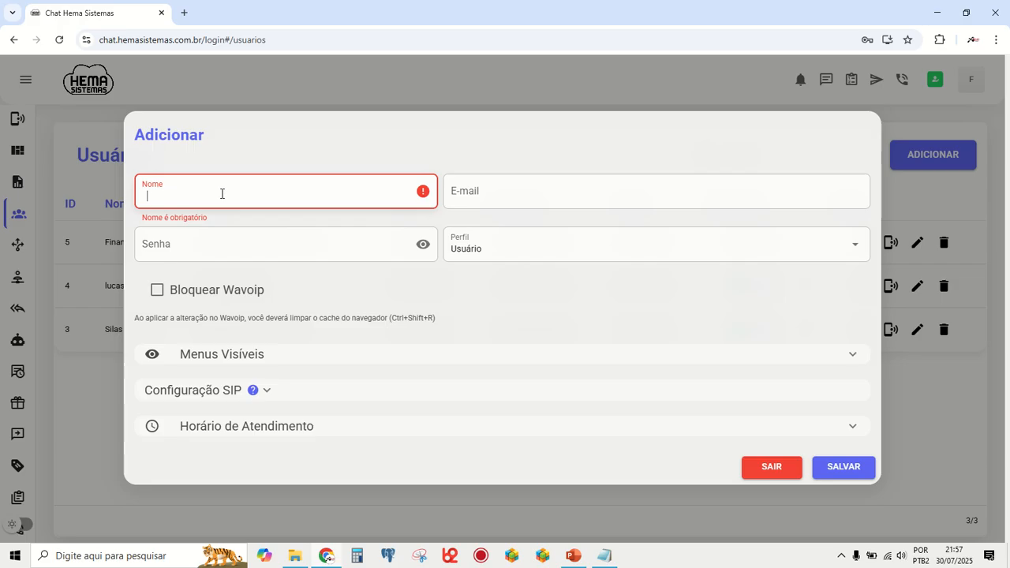
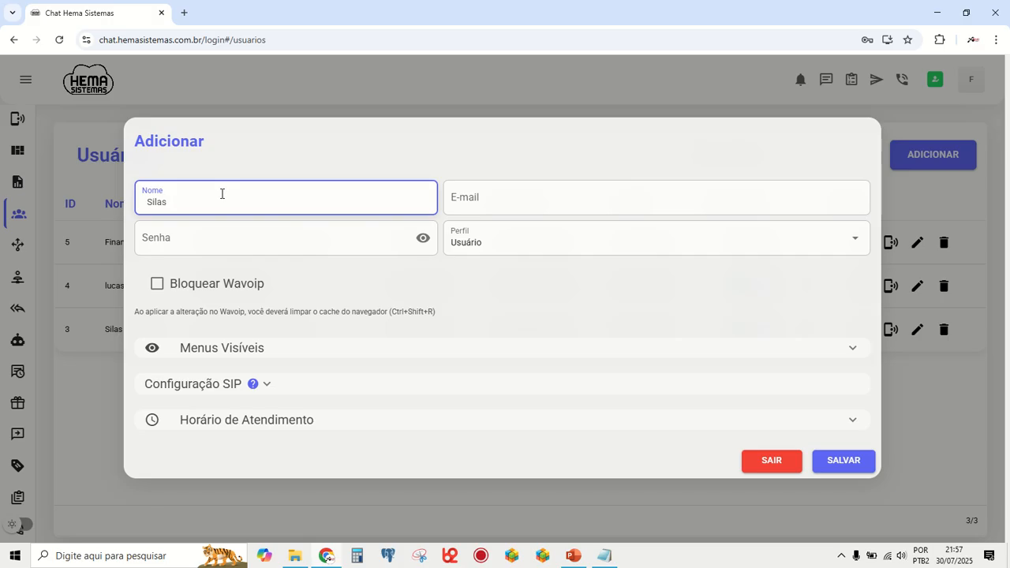
{"action": "key", "text": "Tab"}
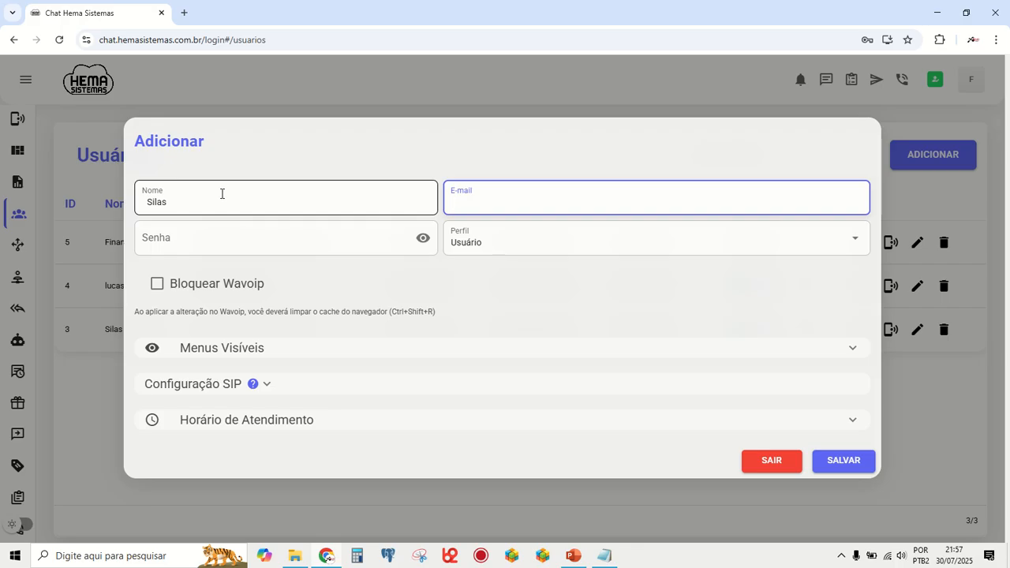
- Fill in the new user's e-mail with only the part up to the @ sign, without accents
{"action": "type", "text": "padrão"}
{"action": "key", "text": "BackSpace"}
{"action": "key", "text": "BackSpace"}
{"action": "type", "text": "rao"}
{"action": "key", "text": "Left"}
{"action": "key", "text": "Left"}
{"action": "key", "text": "Left"}
{"action": "key", "text": "Left"}
{"action": "key", "text": "Left"}
{"action": "key", "text": "BackSpace"}
{"action": "type", "text": "P"}
{"action": "key", "text": "BackSpace"}
{"action": "type", "text": "p"}
{"action": "type", "text": "@"}
{"action": "key", "text": "Tab"}
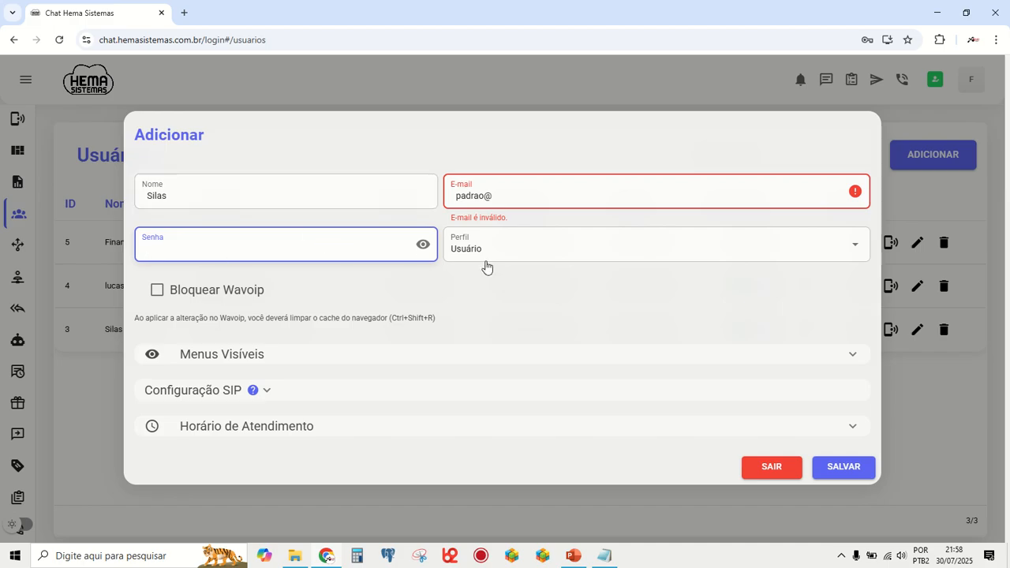
- Choose Usuário as the new user's profile and enable Bloquear Wavoip
{"action": "left_click", "coordinate": [519, 252]}
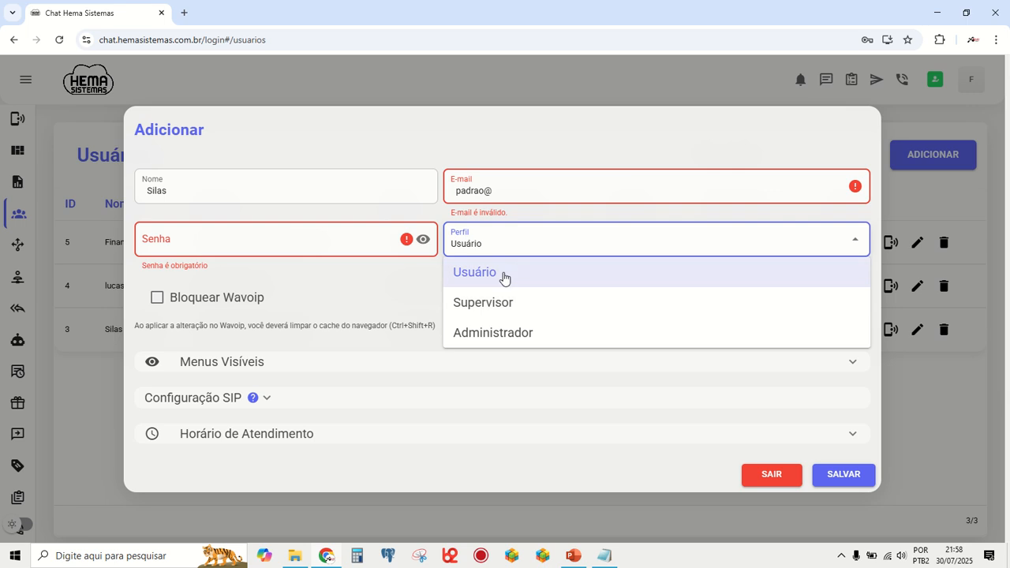
{"action": "left_click", "coordinate": [505, 278]}
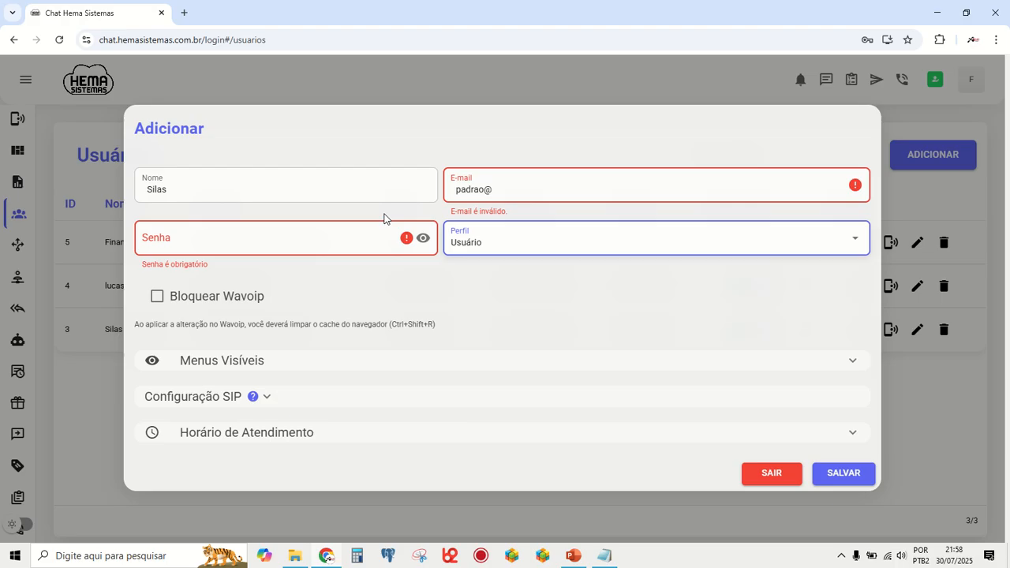
{"action": "left_click", "coordinate": [159, 302]}
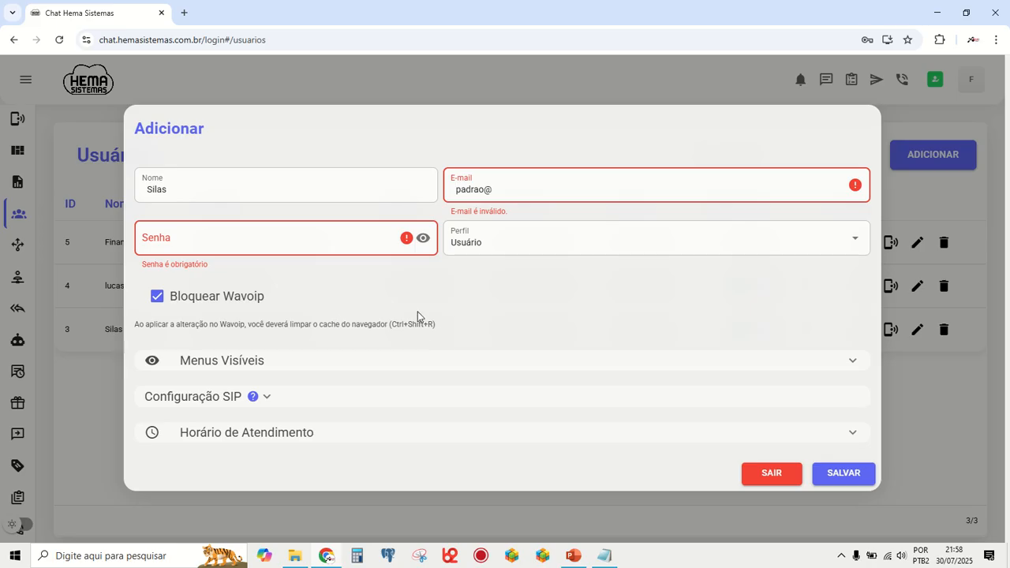
- Hide Envio em Massa, Kanban e Funil and Tarefas from the new user's visible menus, leaving Campanhas enabled
{"action": "left_click", "coordinate": [206, 362]}
{"action": "scroll", "coordinate": [460, 304], "scroll_direction": "down", "scroll_amount": 1}
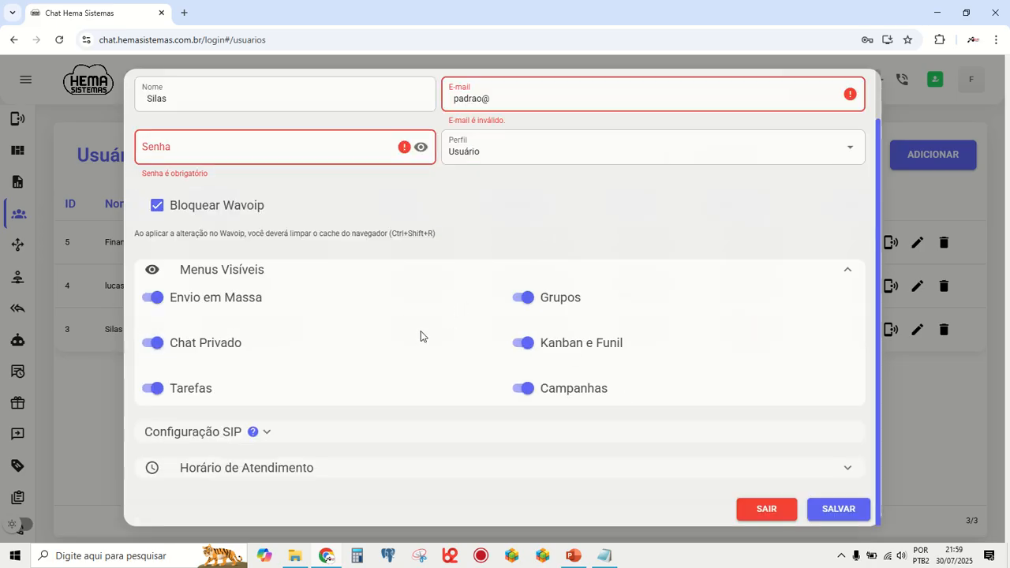
{"action": "left_click", "coordinate": [161, 299]}
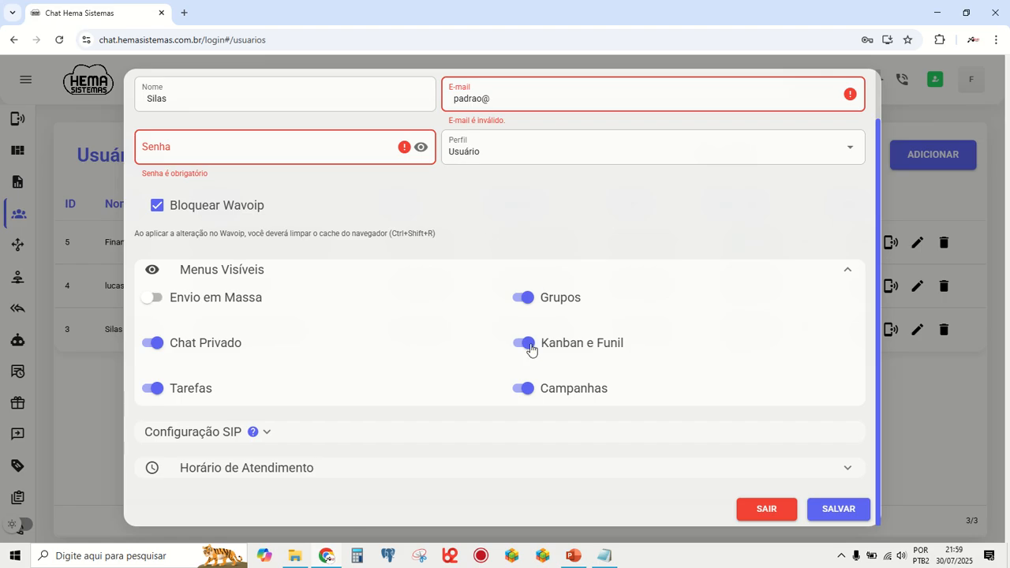
{"action": "left_click", "coordinate": [527, 344]}
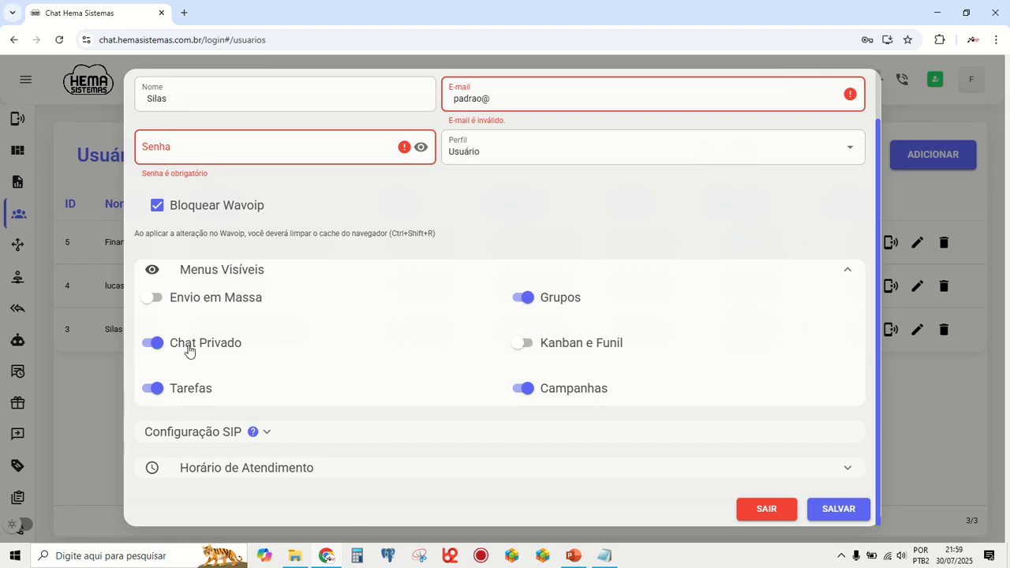
{"action": "left_click", "coordinate": [156, 390]}
{"action": "left_click", "coordinate": [527, 390]}
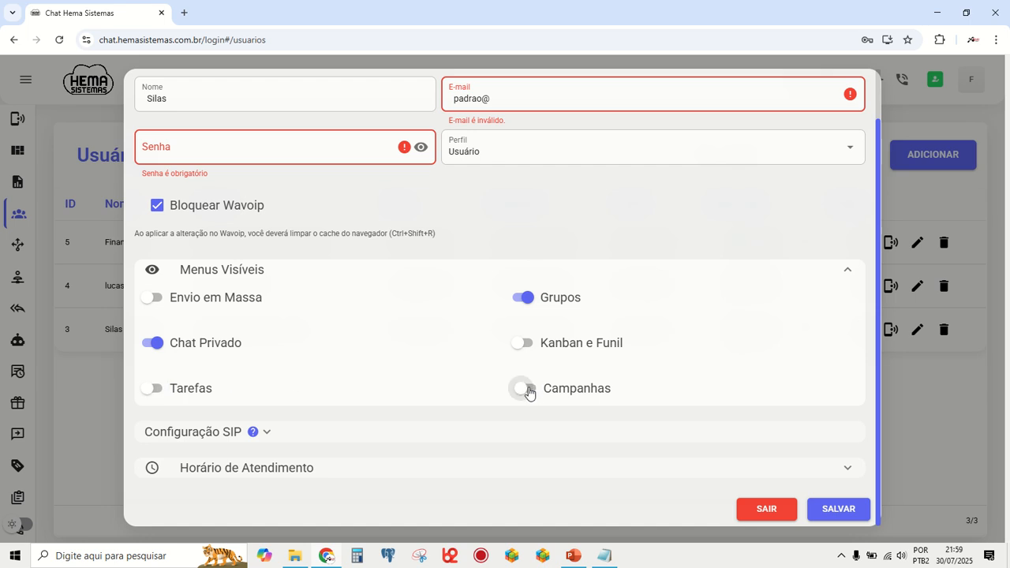
{"action": "left_click", "coordinate": [529, 392]}
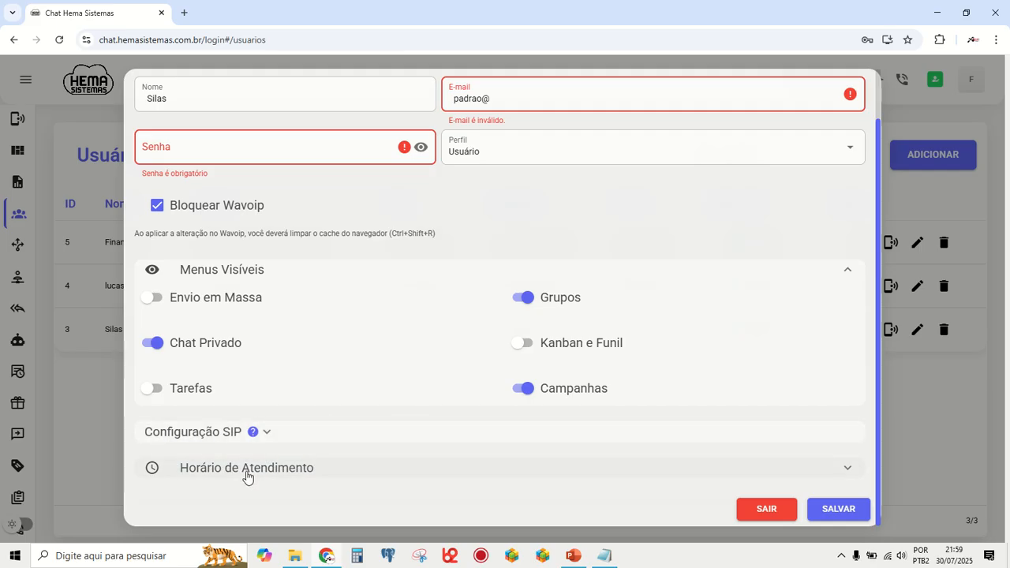
- In the new user's service hours, set Domingo to Bloqueado and Segunda-Feira to Horário
{"action": "left_click", "coordinate": [245, 468]}
{"action": "scroll", "coordinate": [586, 374], "scroll_direction": "down", "scroll_amount": 3}
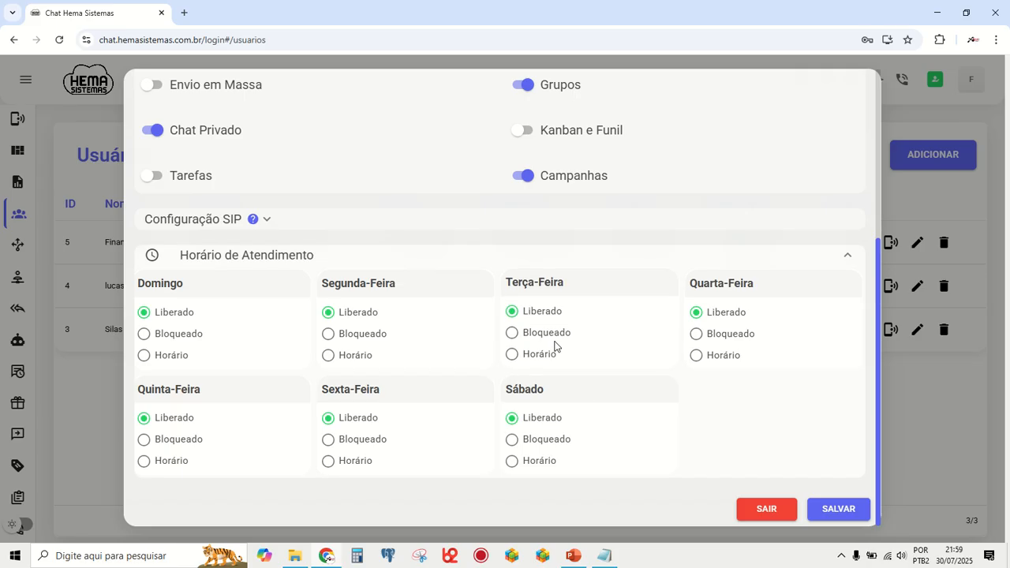
{"action": "left_click", "coordinate": [146, 333]}
{"action": "left_click", "coordinate": [328, 354]}
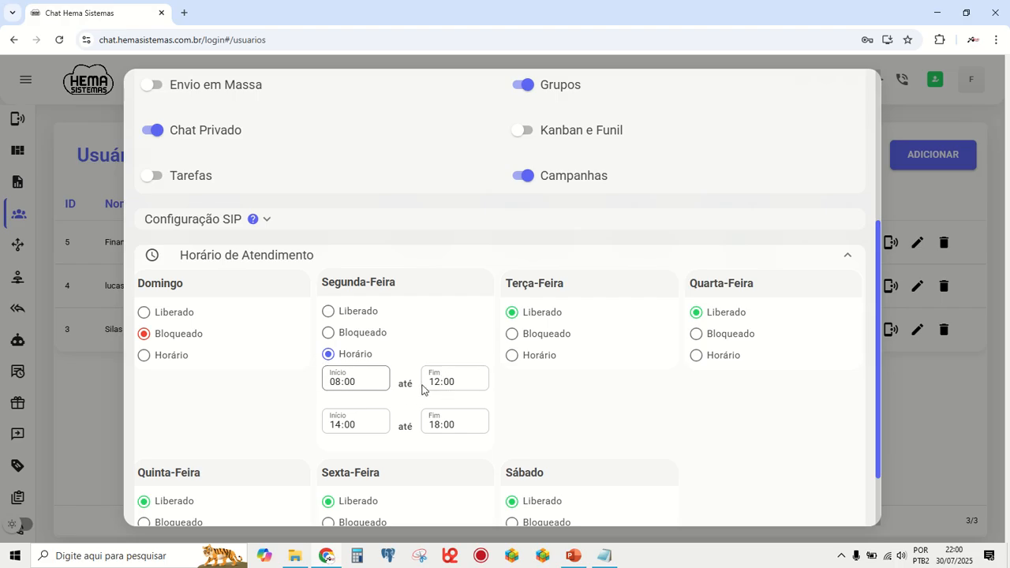
- Set Segunda-Feira's first period to 07:45 until 12:15 and the end of its second period to 19:00
{"action": "left_click", "coordinate": [334, 386]}
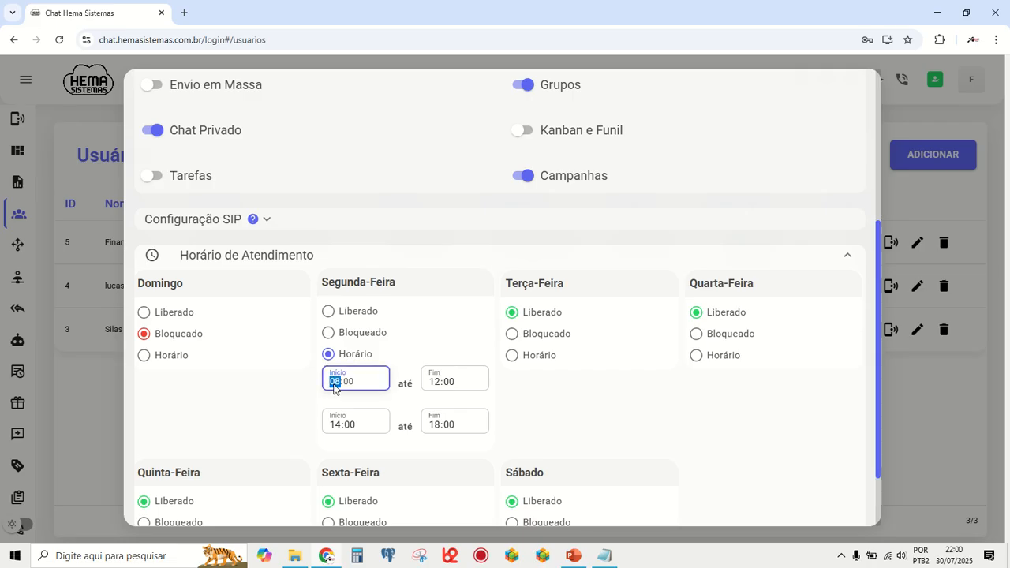
{"action": "type", "text": "07:45"}
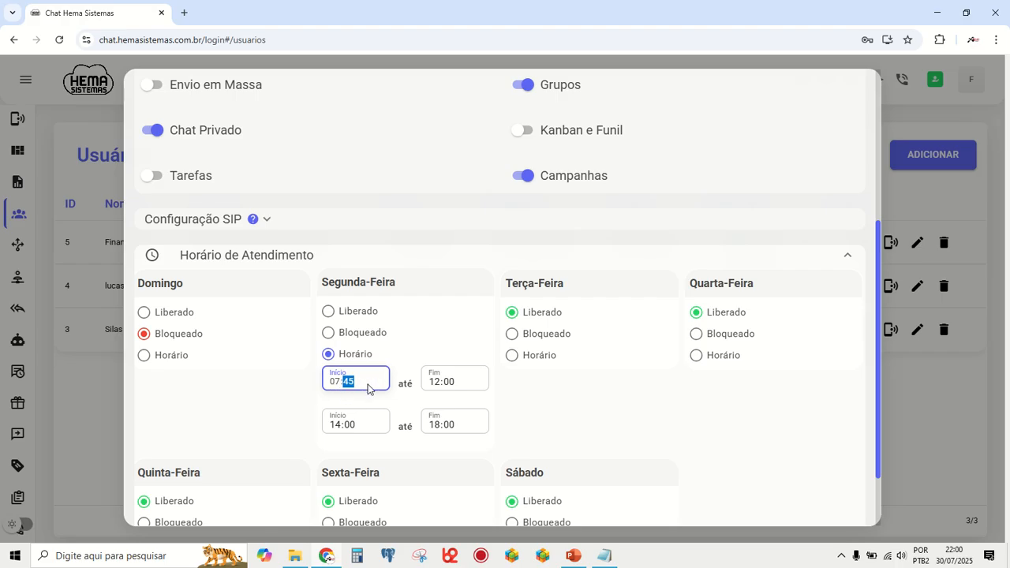
{"action": "left_click", "coordinate": [435, 385]}
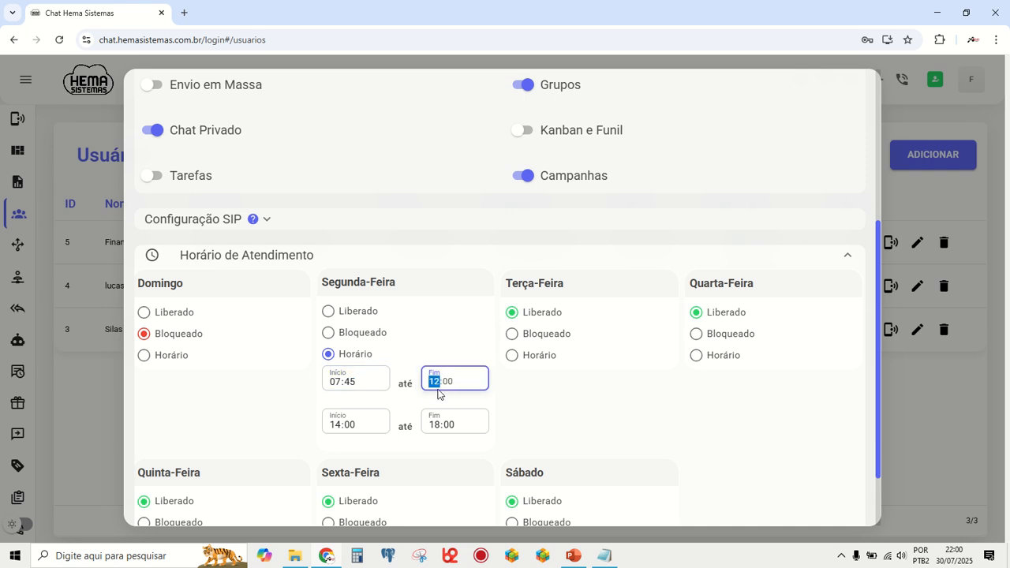
{"action": "key", "text": "Right"}
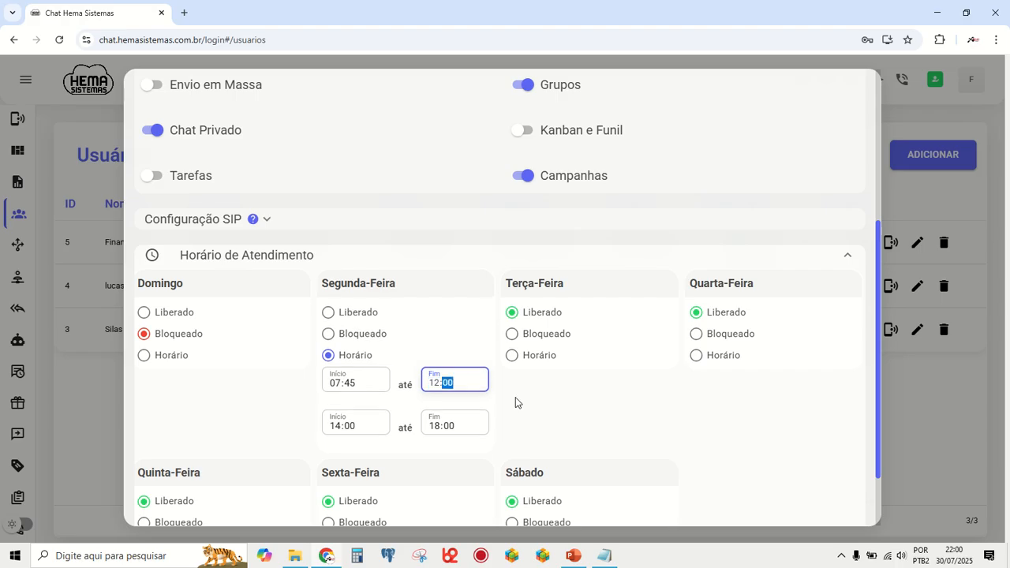
{"action": "type", "text": "15"}
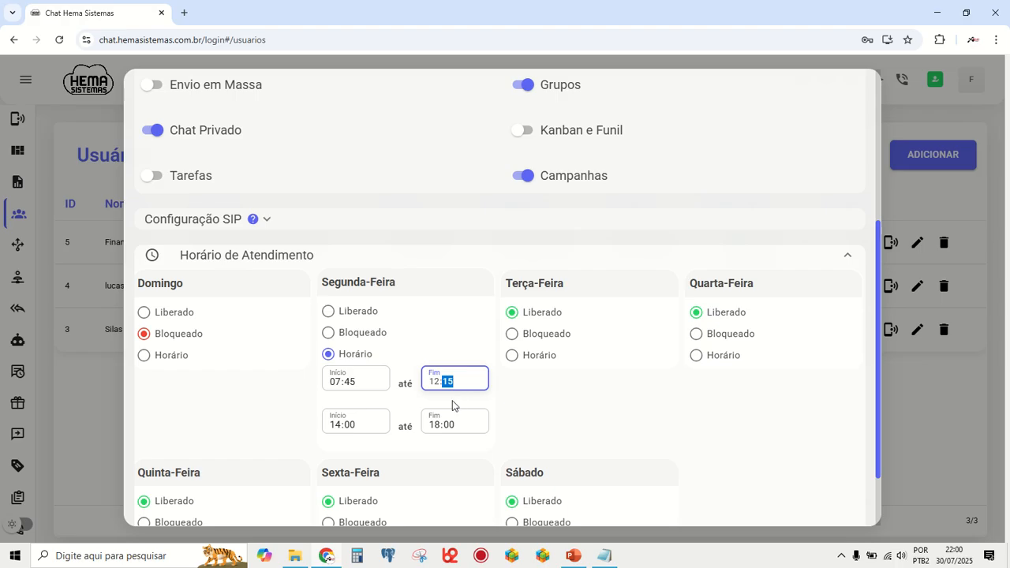
{"action": "left_click", "coordinate": [435, 426]}
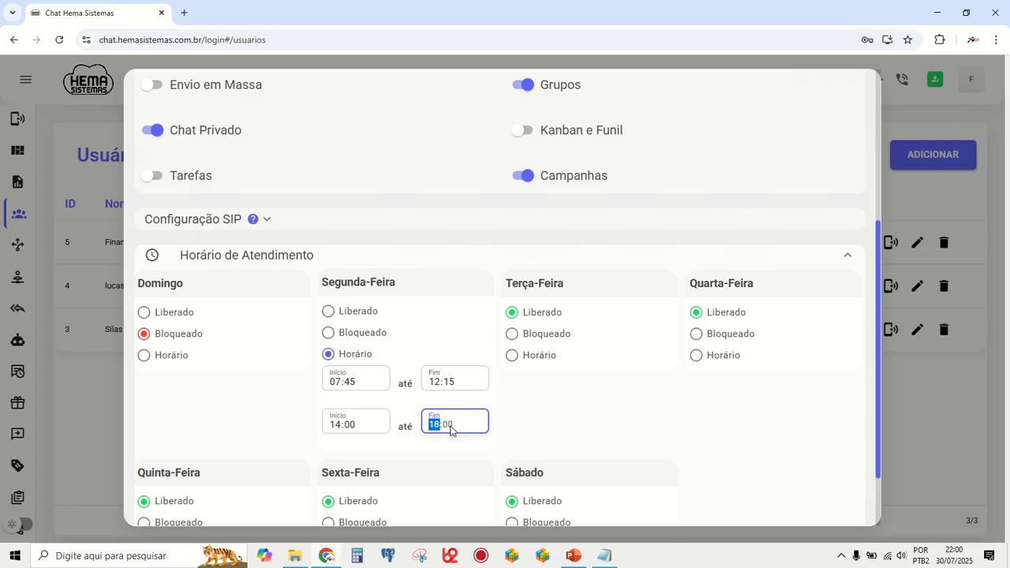
{"action": "type", "text": "19"}
- Review the new user's service hours and leave the form without saving
{"action": "scroll", "coordinate": [499, 362], "scroll_direction": "down", "scroll_amount": 1}
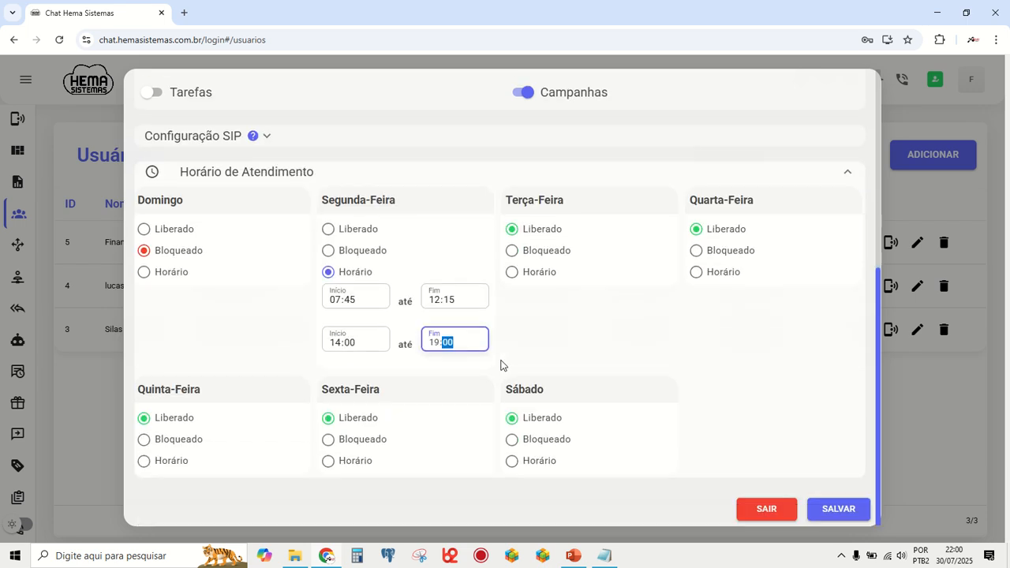
{"action": "scroll", "coordinate": [481, 293], "scroll_direction": "up", "scroll_amount": 2}
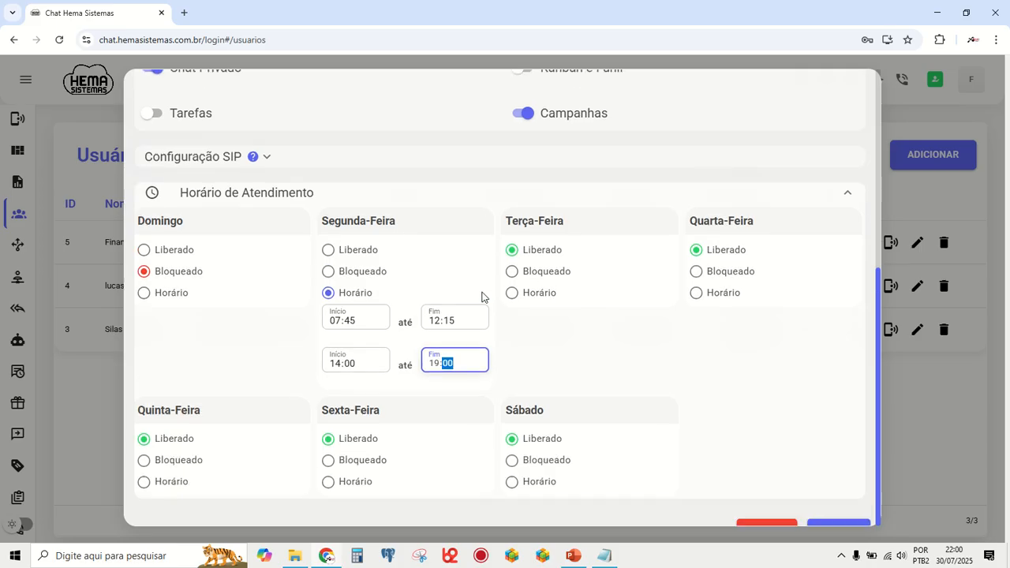
{"action": "scroll", "coordinate": [679, 134], "scroll_direction": "up", "scroll_amount": 3}
{"action": "scroll", "coordinate": [571, 255], "scroll_direction": "down", "scroll_amount": 5}
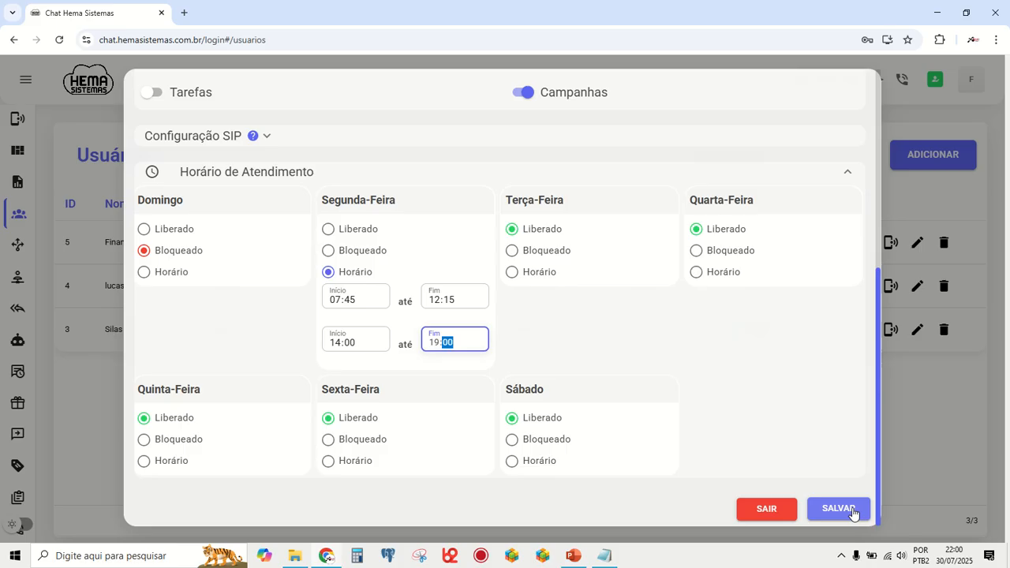
{"action": "left_click", "coordinate": [764, 509]}
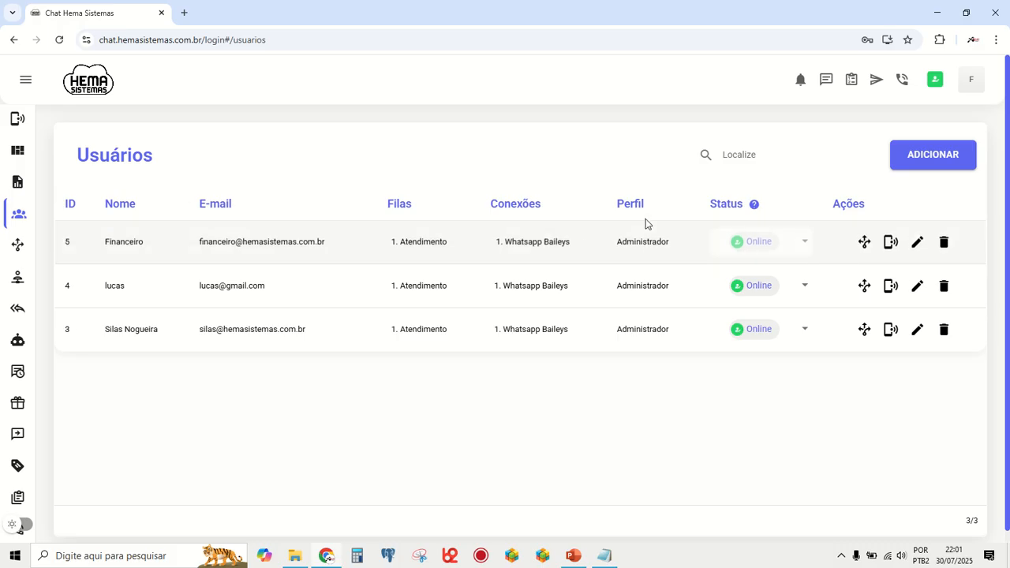
- Check the queues and connections assigned to the Financeiro user, closing each dialog without saving
{"action": "left_click", "coordinate": [865, 244]}
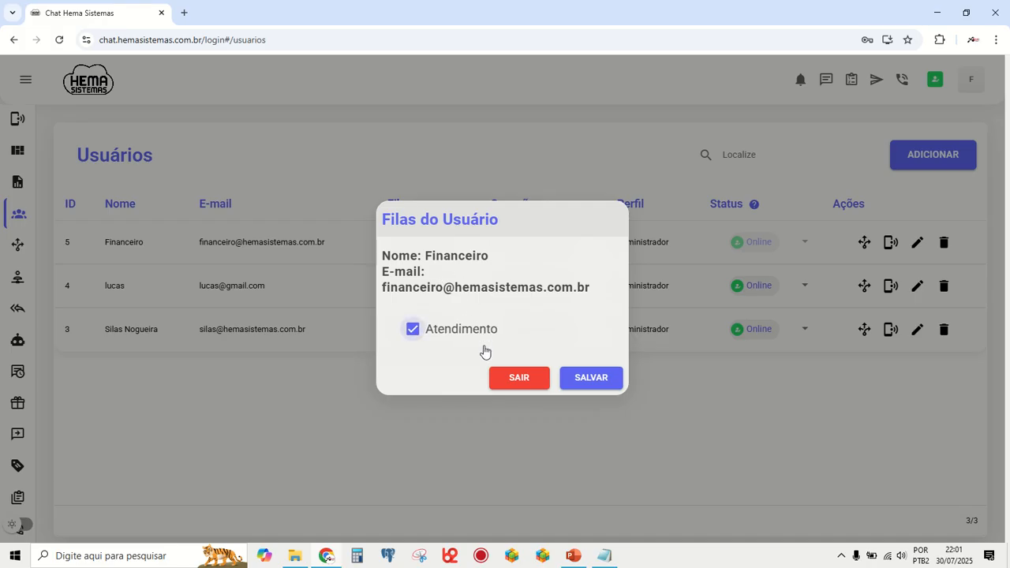
{"action": "left_click", "coordinate": [520, 379]}
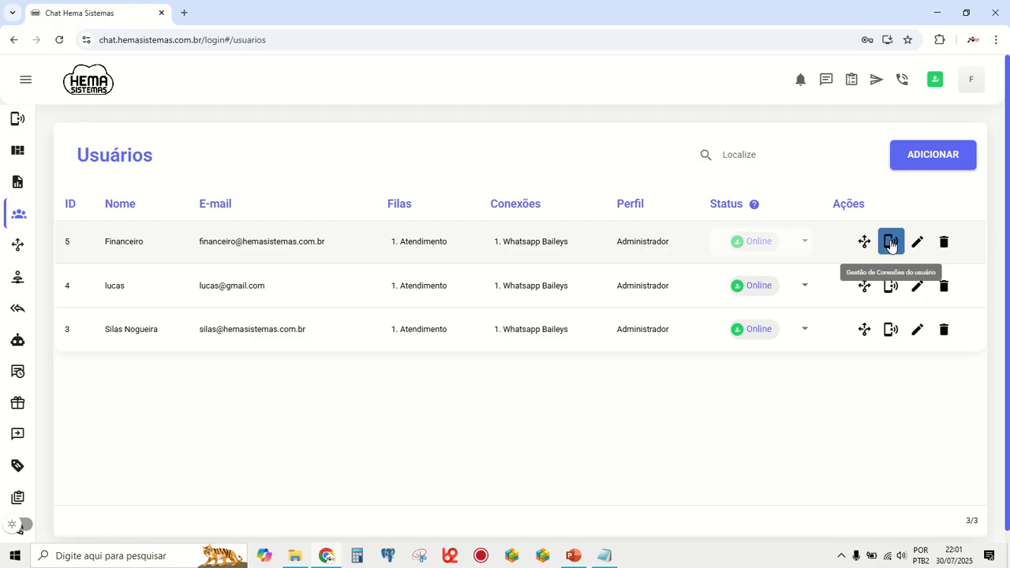
{"action": "left_click", "coordinate": [890, 243]}
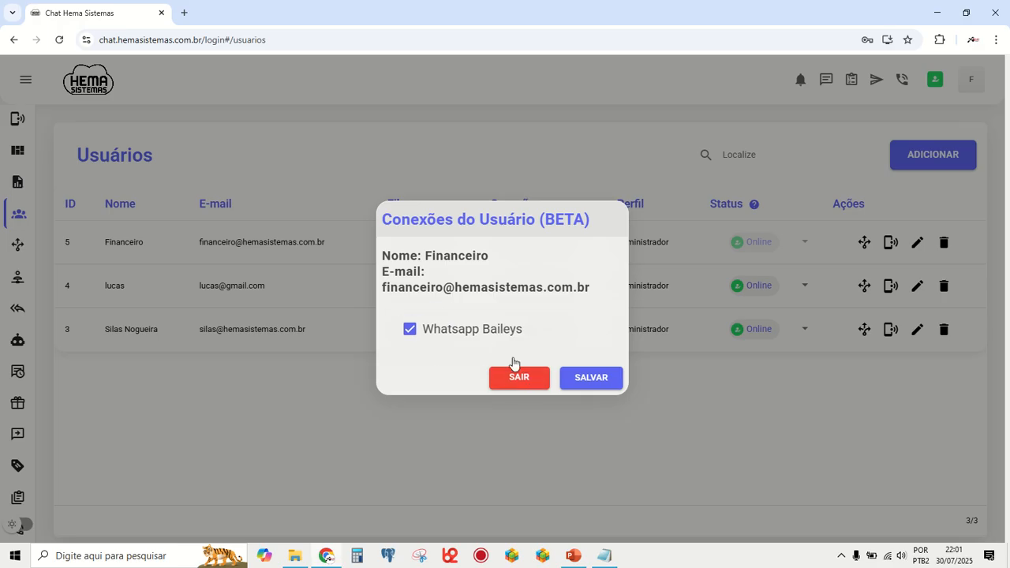
{"action": "left_click", "coordinate": [528, 383]}
{"action": "left_click", "coordinate": [524, 379]}
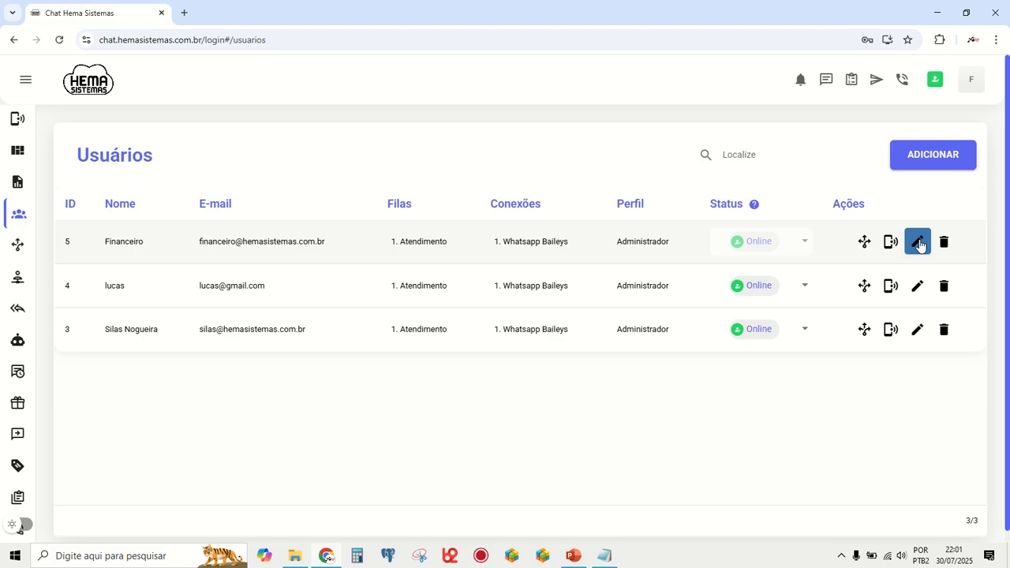
- Edit the Financeiro user's service hours to set Segunda-Feira to Liberado, and save the user
{"action": "left_click", "coordinate": [918, 242]}
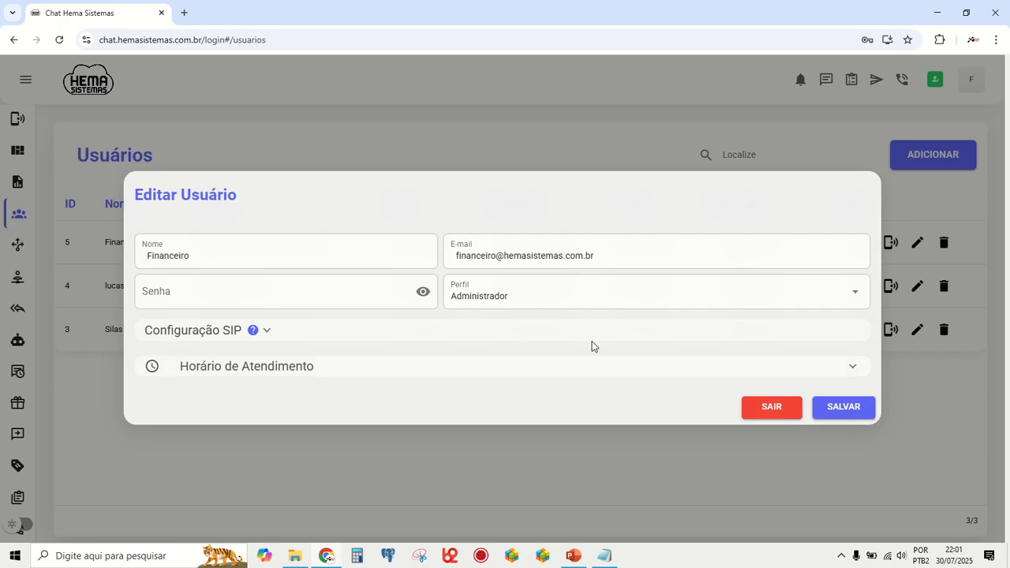
{"action": "left_click", "coordinate": [384, 367]}
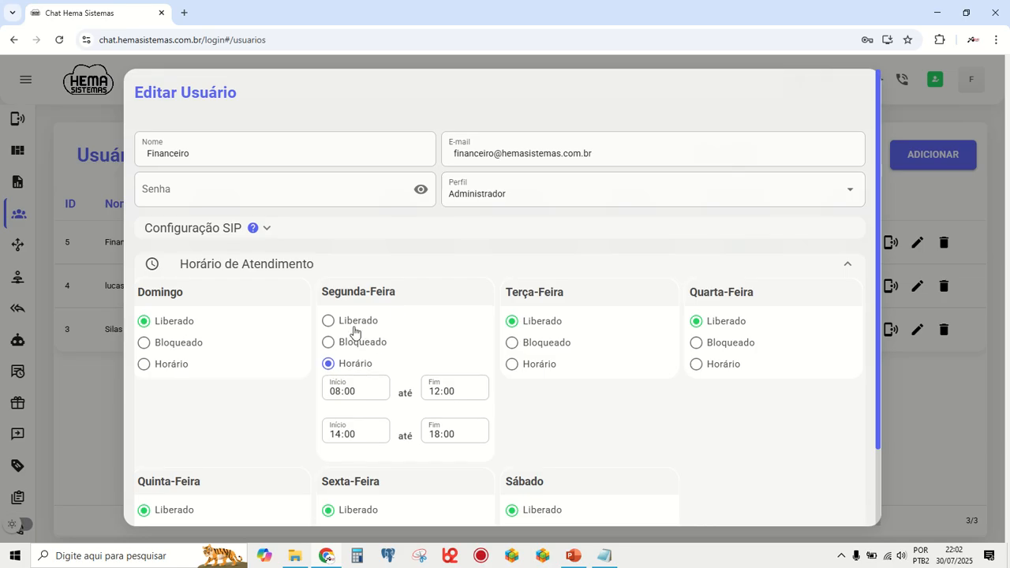
{"action": "left_click", "coordinate": [328, 321]}
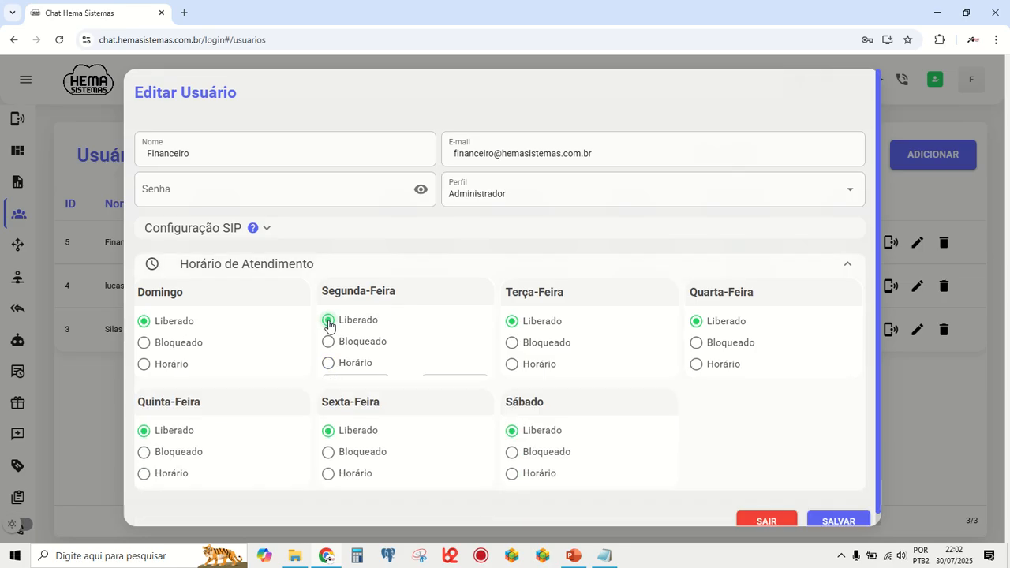
{"action": "left_click", "coordinate": [838, 518]}
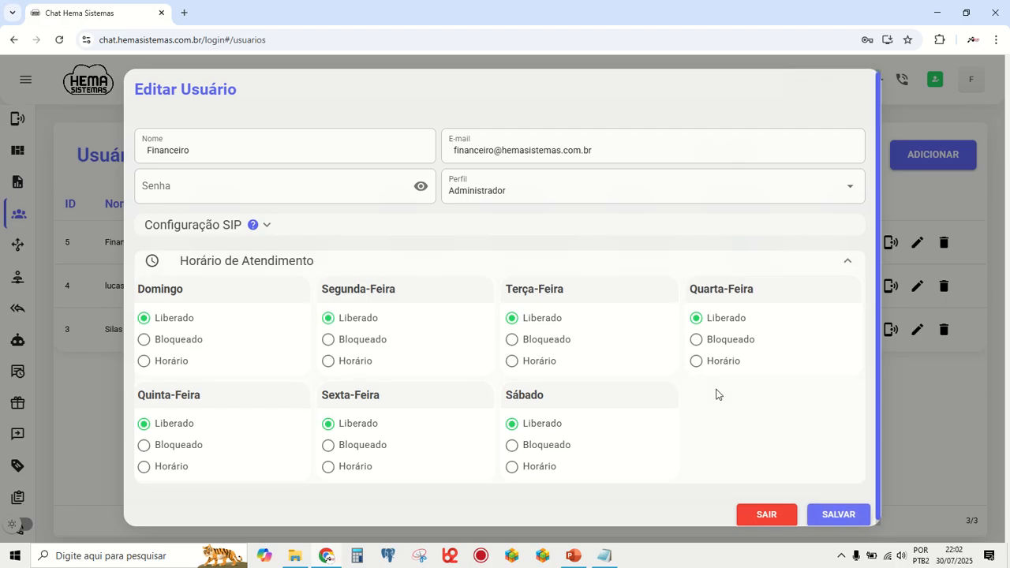